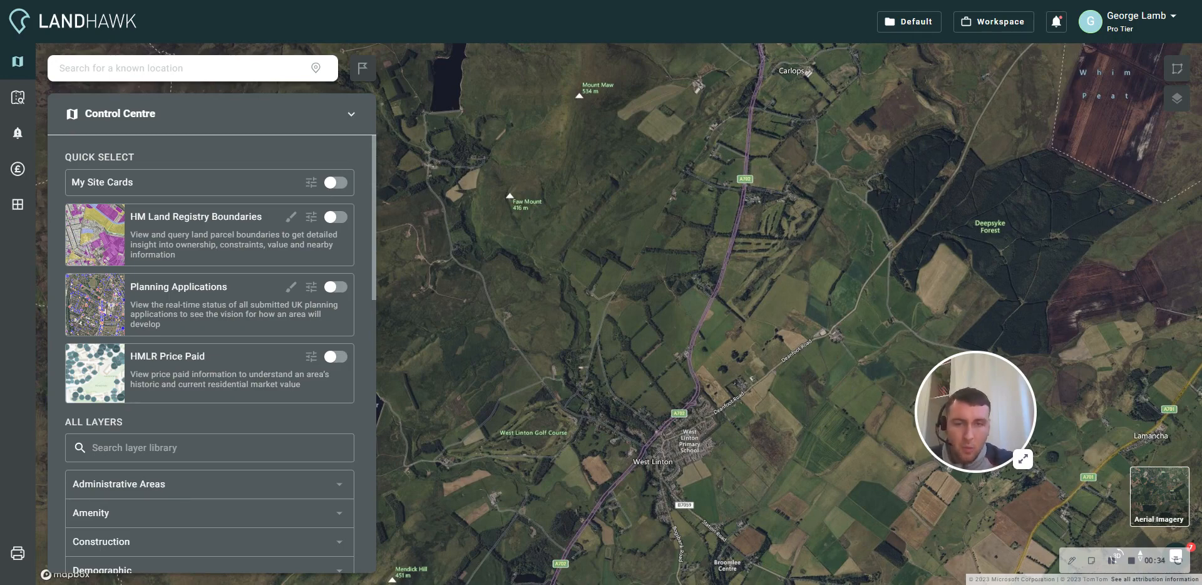
- Find the Registers of Scotland INSPIRE Land Parcels layer in the layer library and turn it on
{"action": "left_click_drag", "start_coordinate": [953, 416], "coordinate": [1030, 391]}
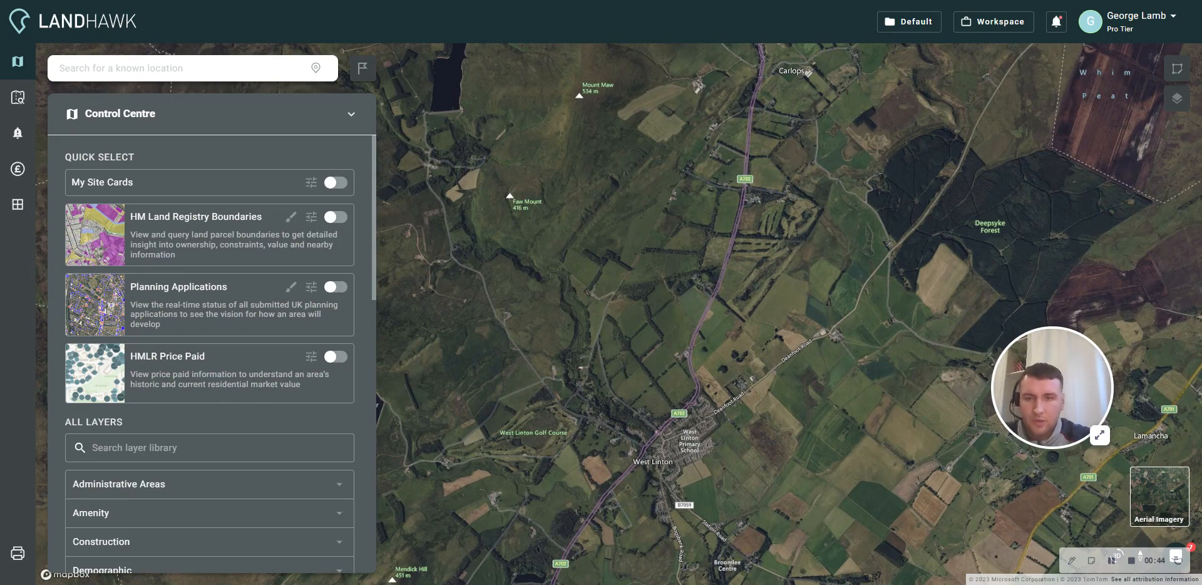
{"action": "left_click", "coordinate": [177, 446]}
{"action": "type", "text": "ins"}
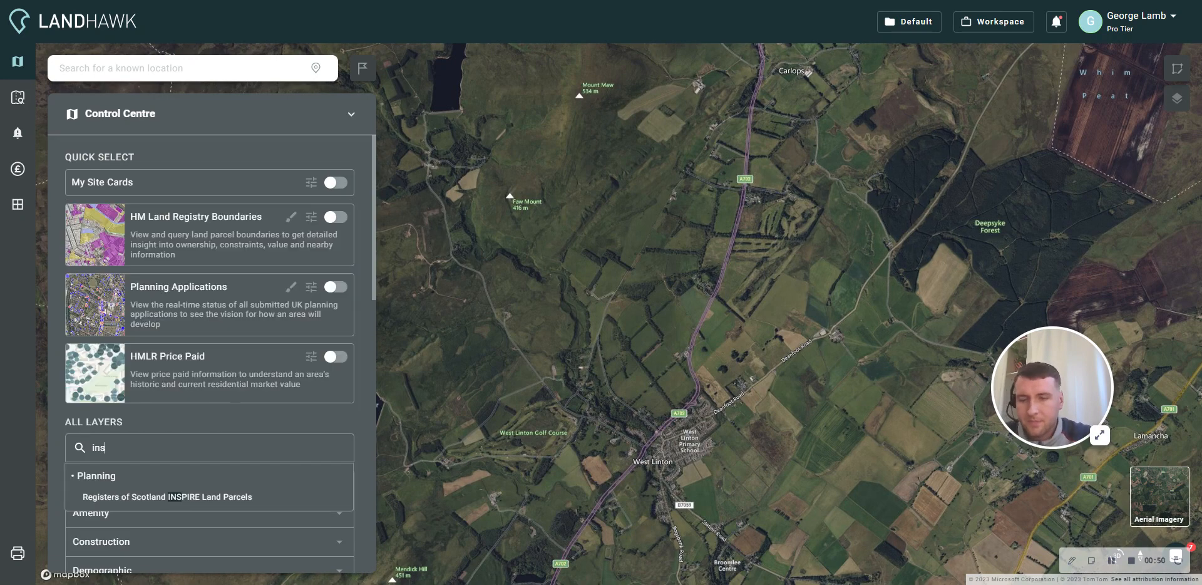
{"action": "left_click", "coordinate": [154, 499]}
{"action": "left_click", "coordinate": [78, 379]}
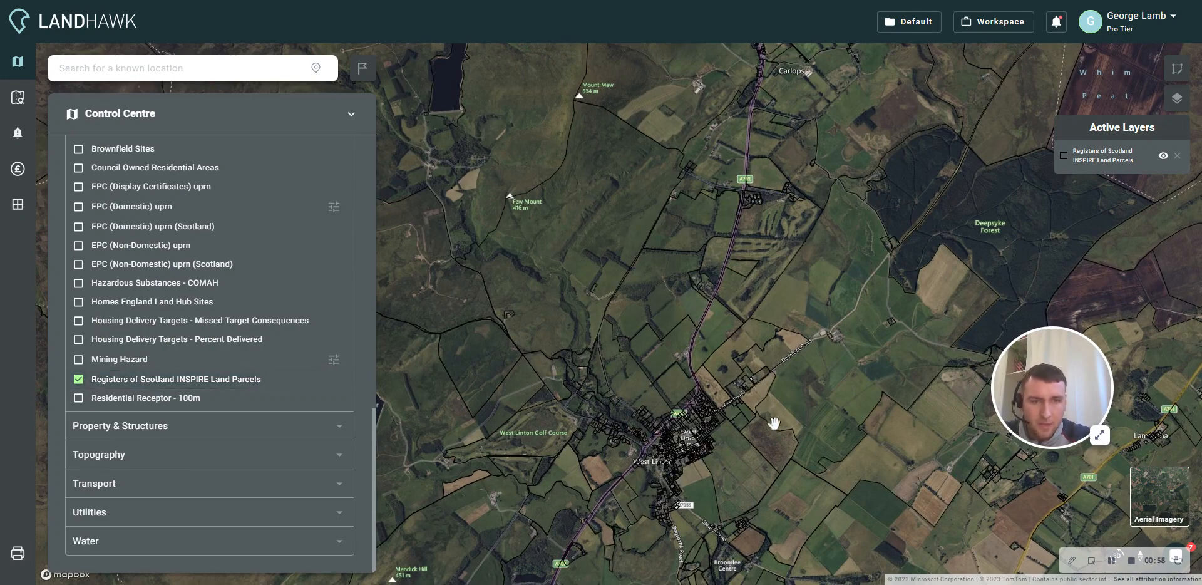
- Look up the INSPIRE details of the field parcel just east of West Linton, and close them
{"action": "left_click", "coordinate": [787, 450]}
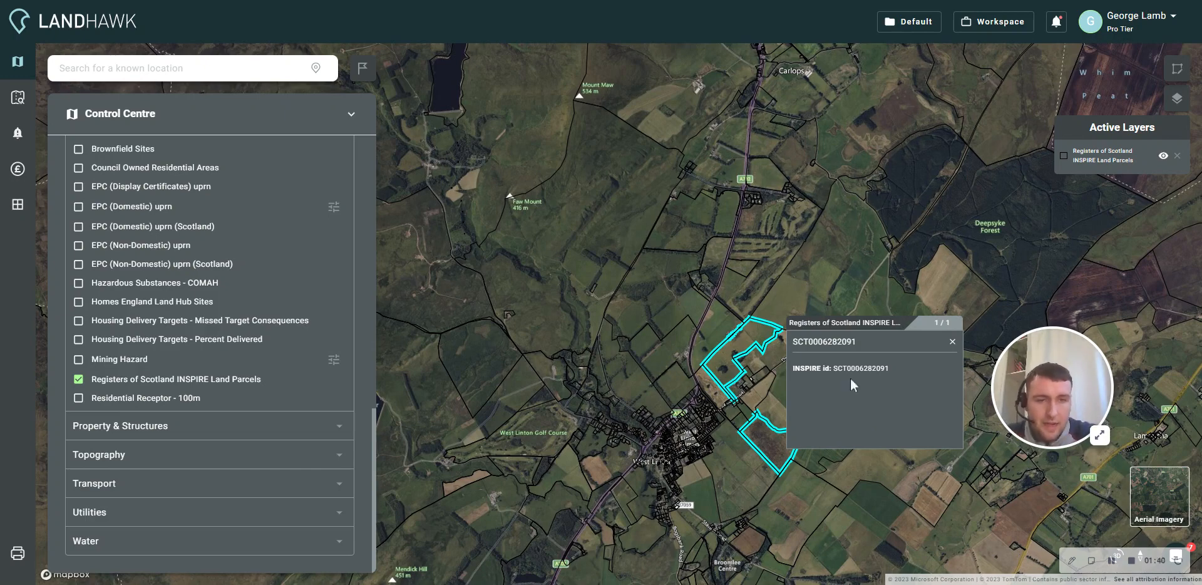
{"action": "left_click", "coordinate": [952, 342]}
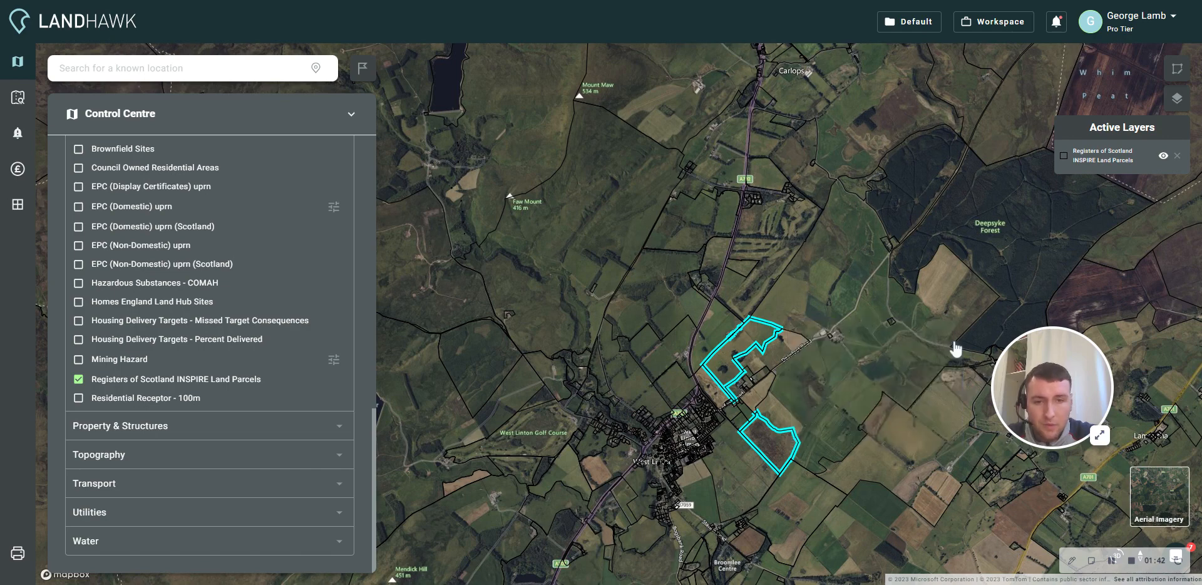
{"action": "left_click_drag", "start_coordinate": [831, 363], "coordinate": [744, 316]}
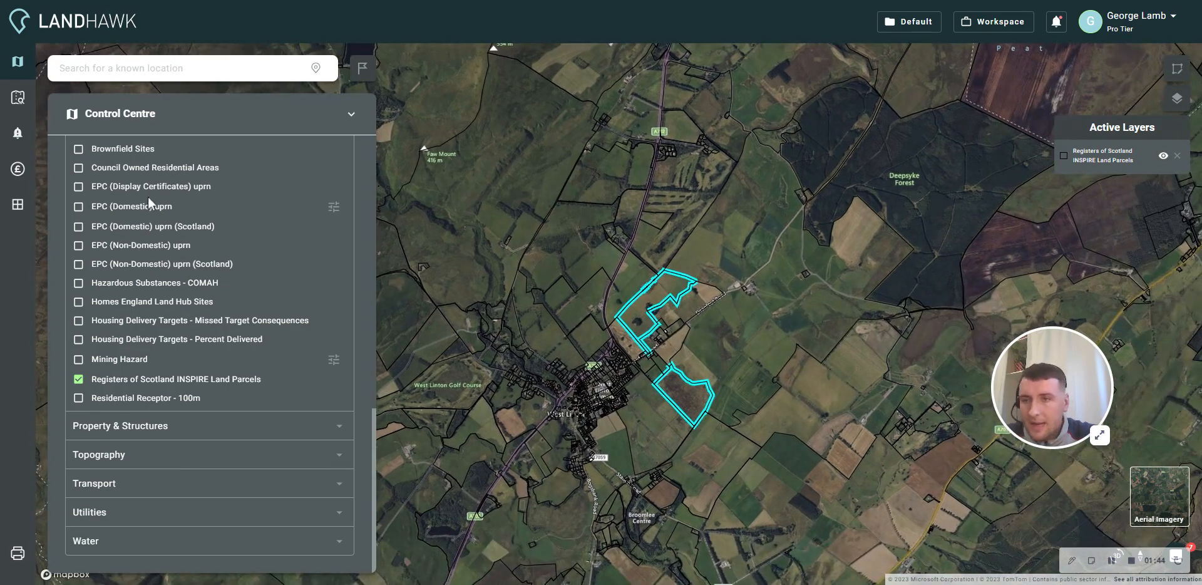
- Set up a SiteFinder search by Registers of Scotland INSPIRE Land Parcels within a drawn area
{"action": "left_click", "coordinate": [18, 98]}
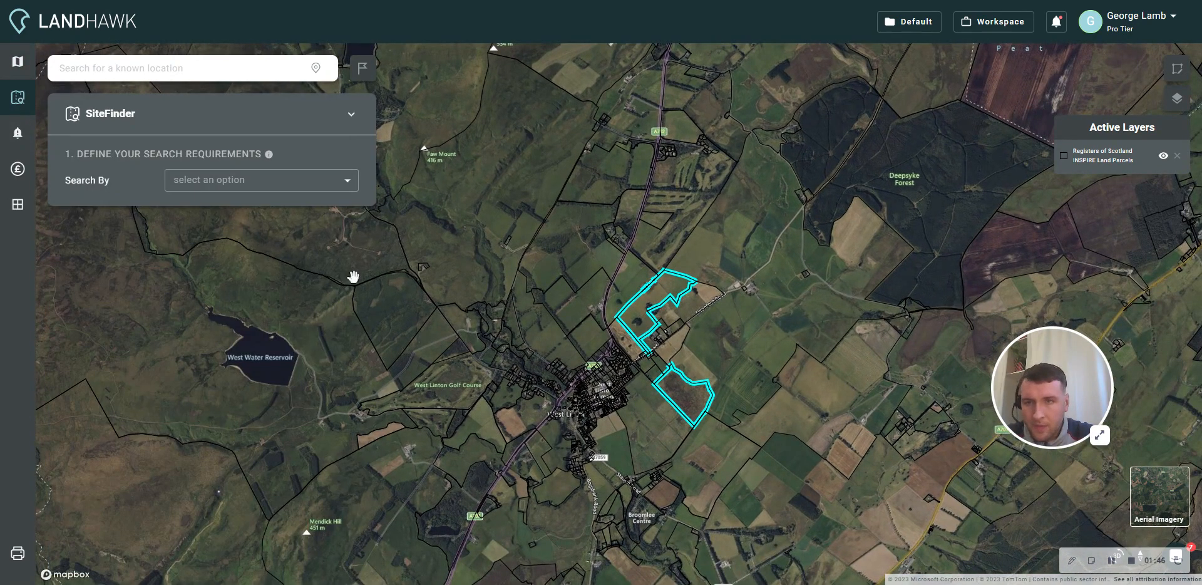
{"action": "left_click", "coordinate": [215, 180]}
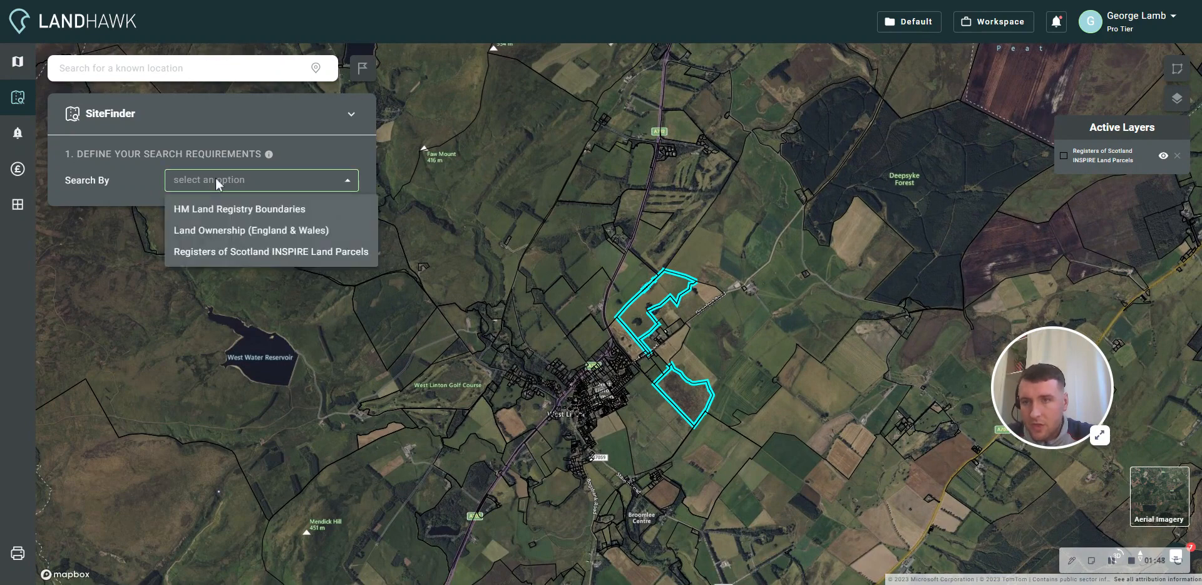
{"action": "left_click", "coordinate": [233, 257]}
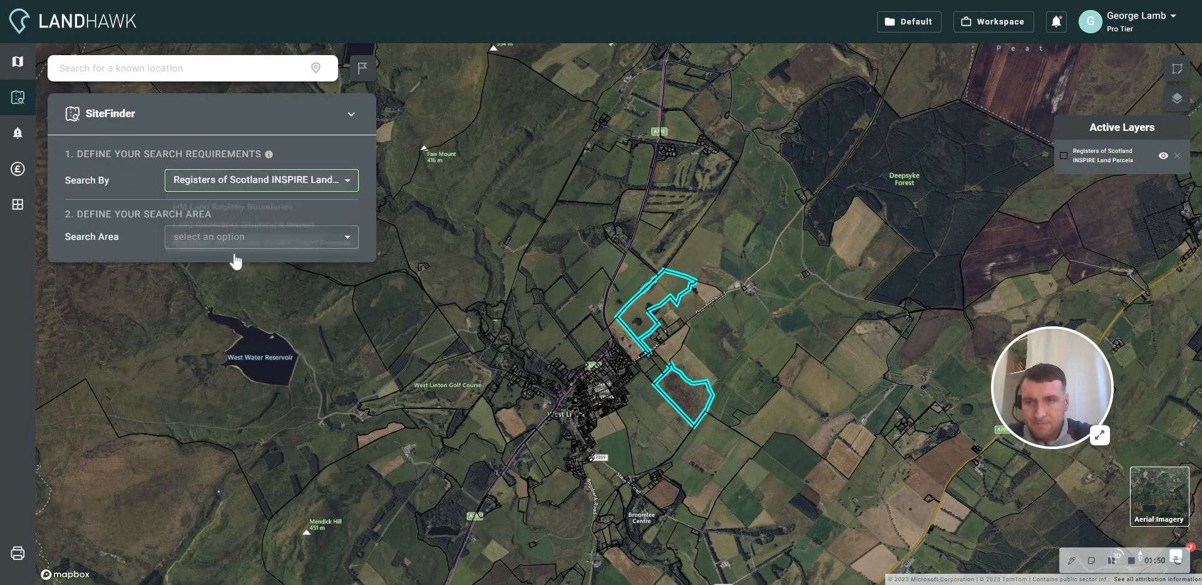
{"action": "left_click", "coordinate": [206, 241]}
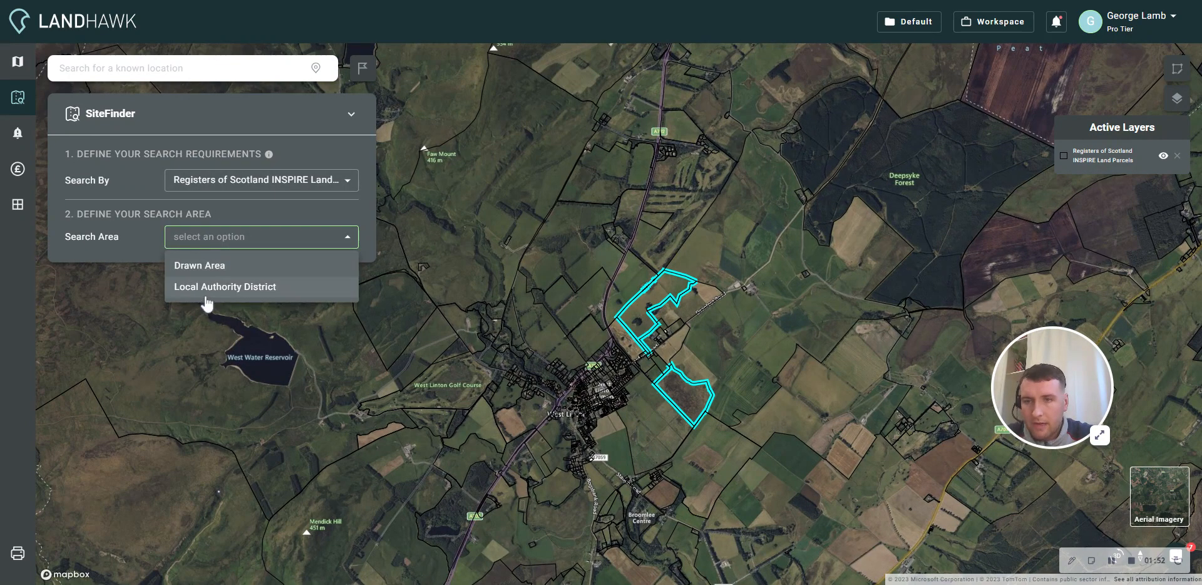
{"action": "left_click", "coordinate": [218, 270]}
- Draw a circular search area about 1,516 m in radius, centred on the fields east of West Linton
{"action": "left_click", "coordinate": [167, 271]}
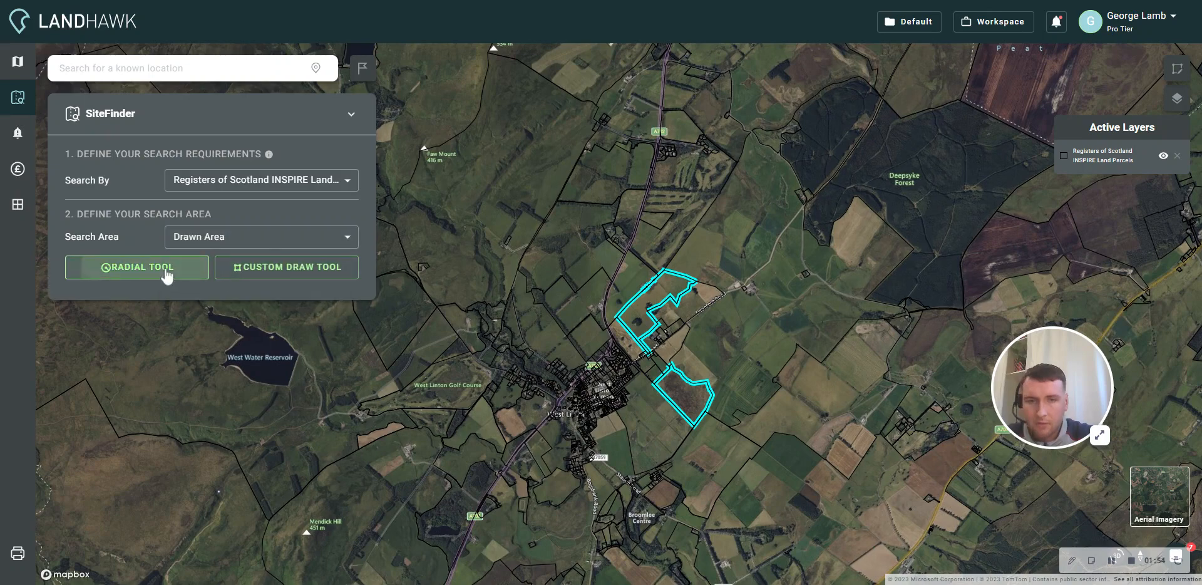
{"action": "left_click", "coordinate": [713, 376]}
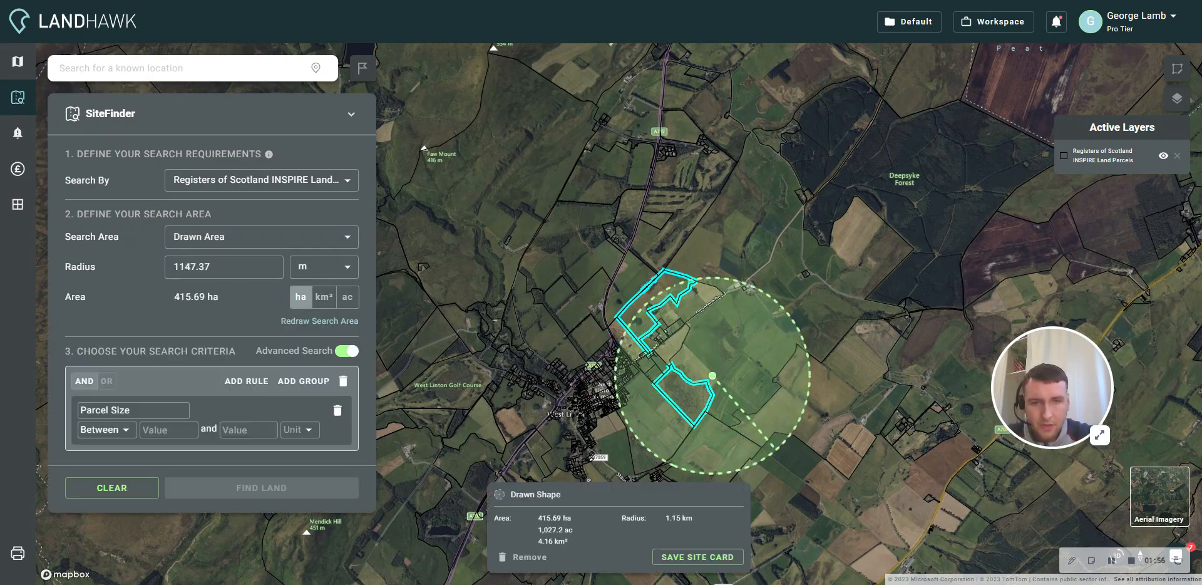
{"action": "left_click", "coordinate": [805, 488]}
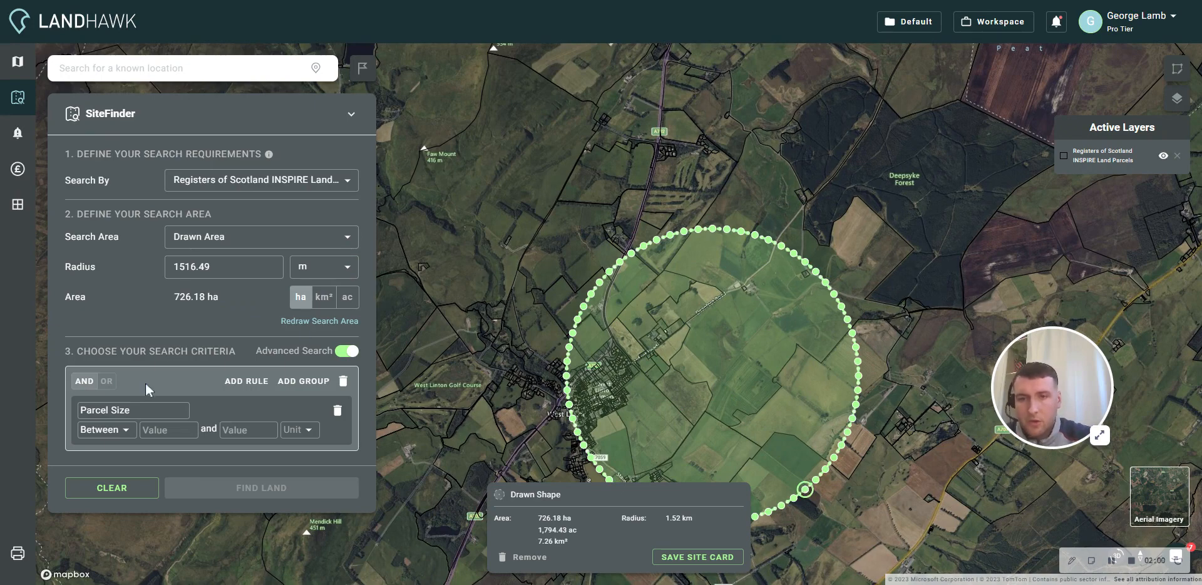
- Set the parcel size criterion to between 1 and 5 acres
{"action": "left_click_drag", "start_coordinate": [448, 314], "coordinate": [436, 223]}
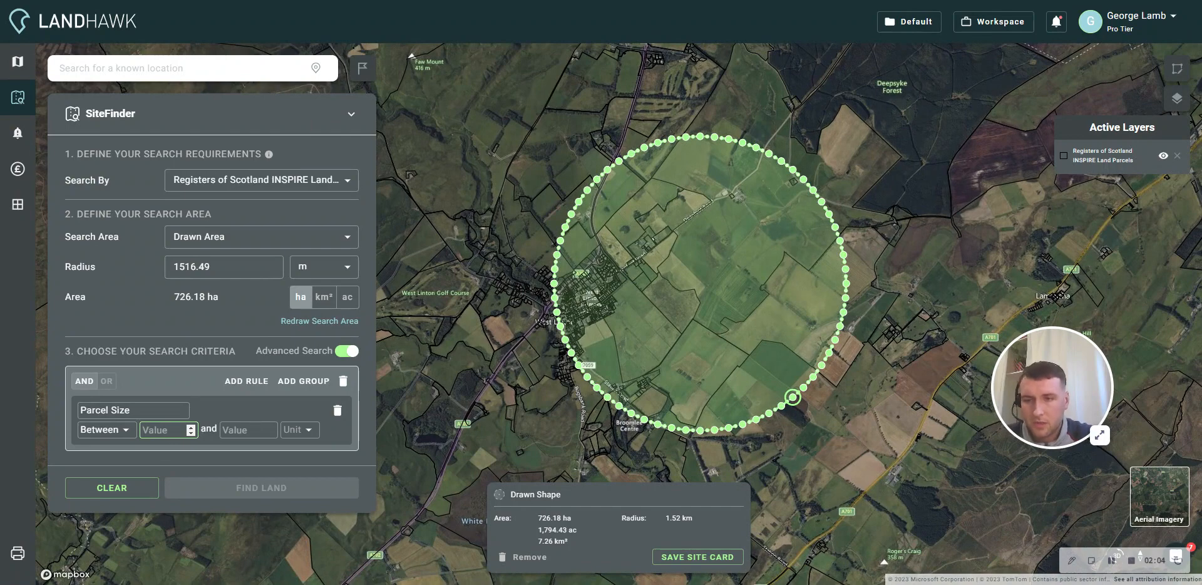
{"action": "type", "text": "1"}
{"action": "left_click", "coordinate": [243, 430]}
{"action": "type", "text": "5"}
{"action": "left_click", "coordinate": [294, 430]}
{"action": "left_click", "coordinate": [298, 462]}
- Add a search rule that parcels must not intersect with Flood Zone 1 Rivers
{"action": "left_click", "coordinate": [236, 383]}
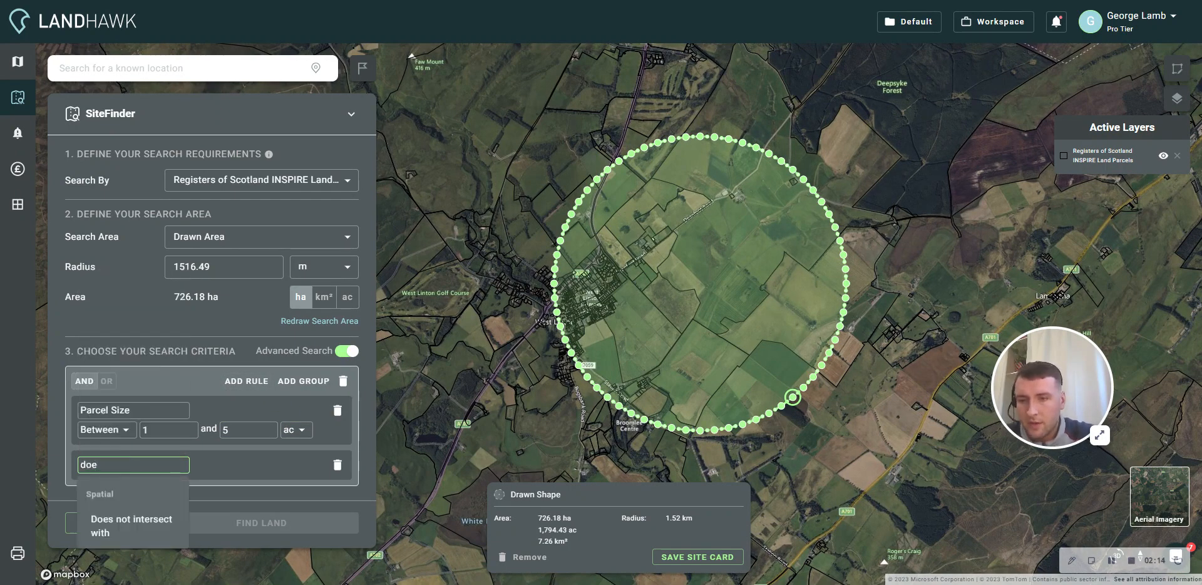
{"action": "left_click", "coordinate": [116, 524]}
{"action": "left_click", "coordinate": [125, 484]}
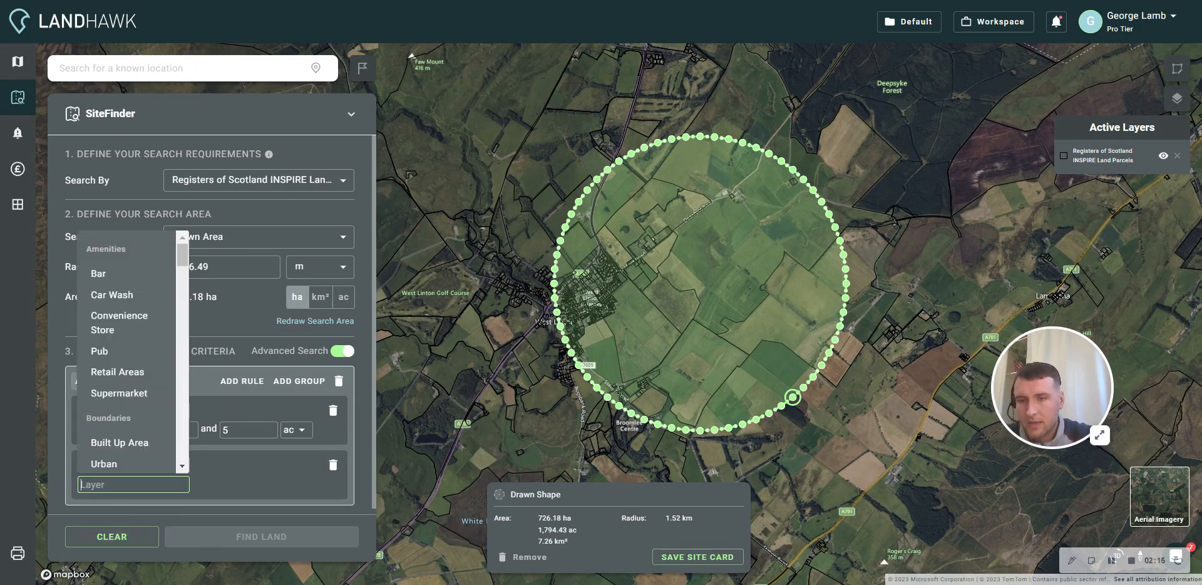
{"action": "type", "text": "floo"}
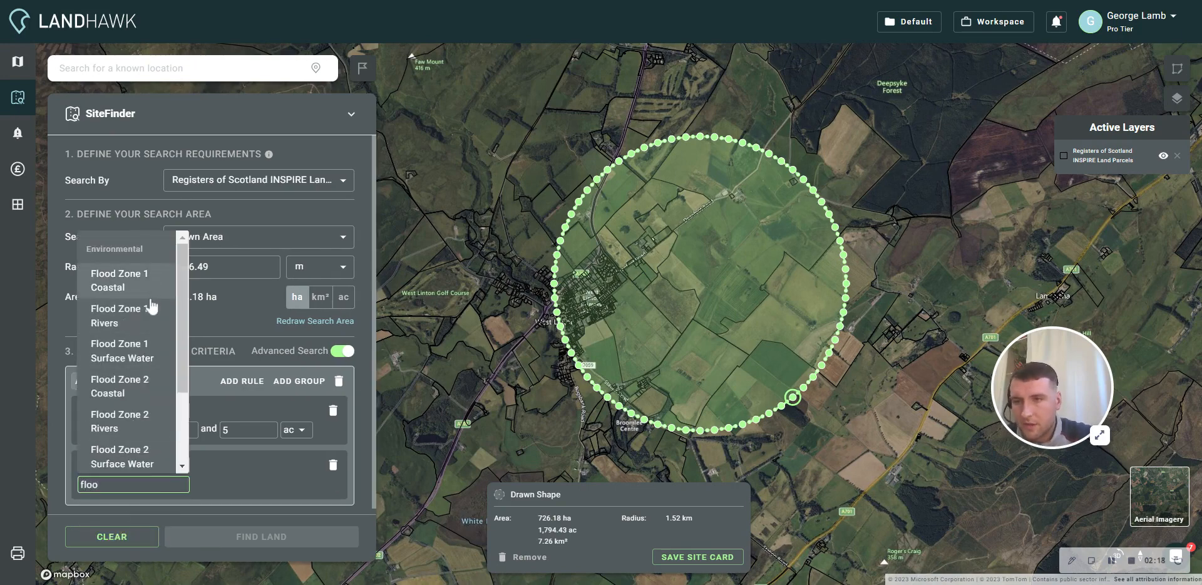
{"action": "left_click", "coordinate": [135, 311]}
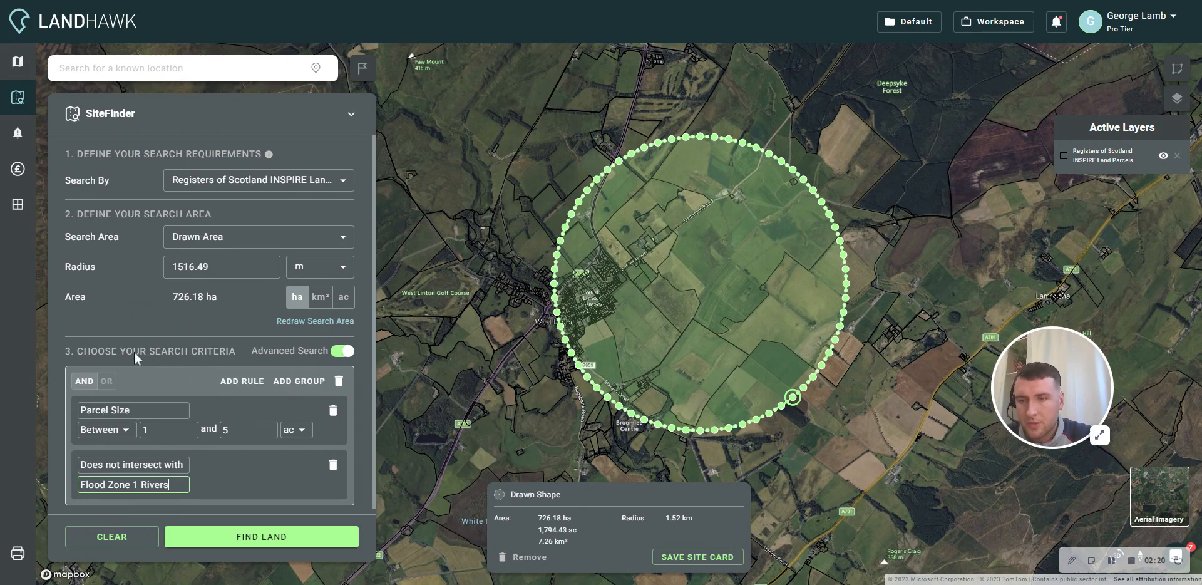
- Add a rule that parcels must not intersect with Greenbelt, and run the land search
{"action": "left_click", "coordinate": [253, 383]}
{"action": "scroll", "coordinate": [200, 437], "scroll_direction": "down", "scroll_amount": 1}
{"action": "left_click", "coordinate": [134, 479]}
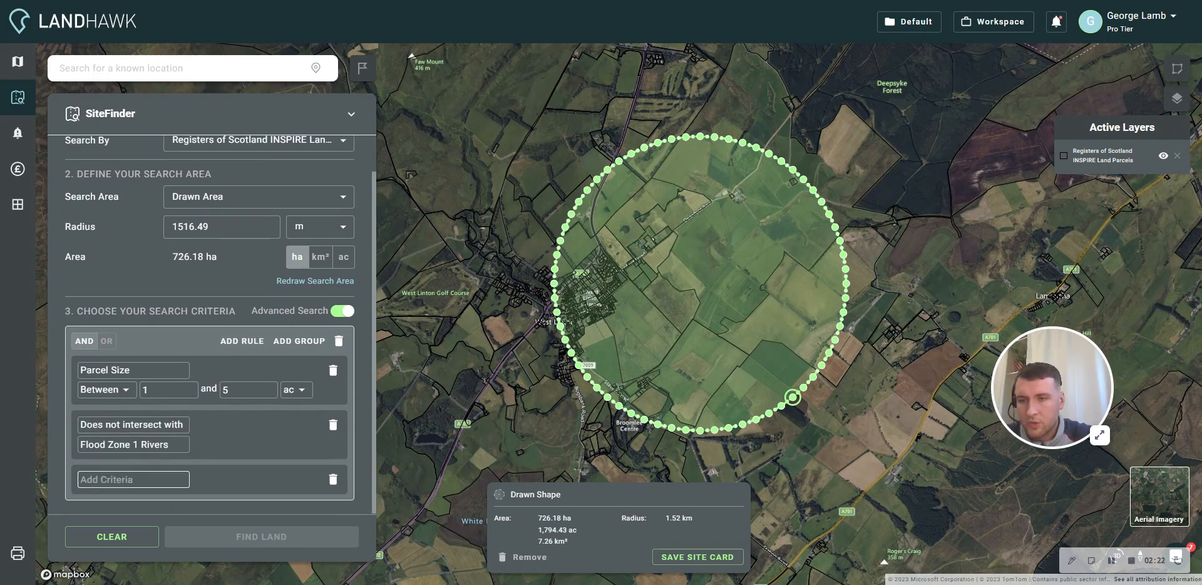
{"action": "type", "text": "does"}
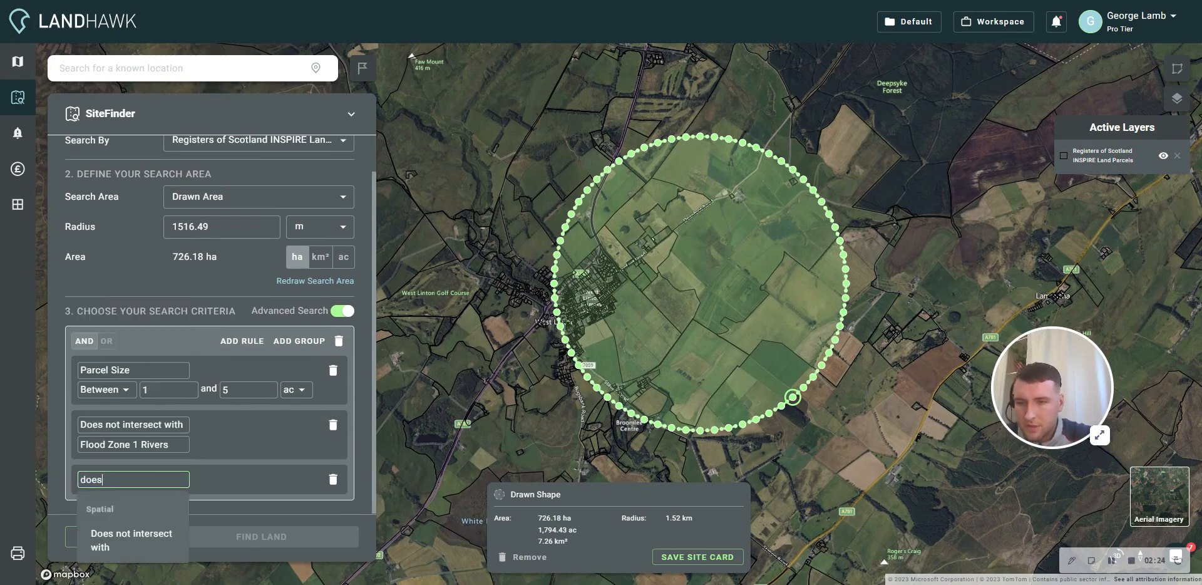
{"action": "left_click", "coordinate": [122, 544]}
{"action": "type", "text": "green"}
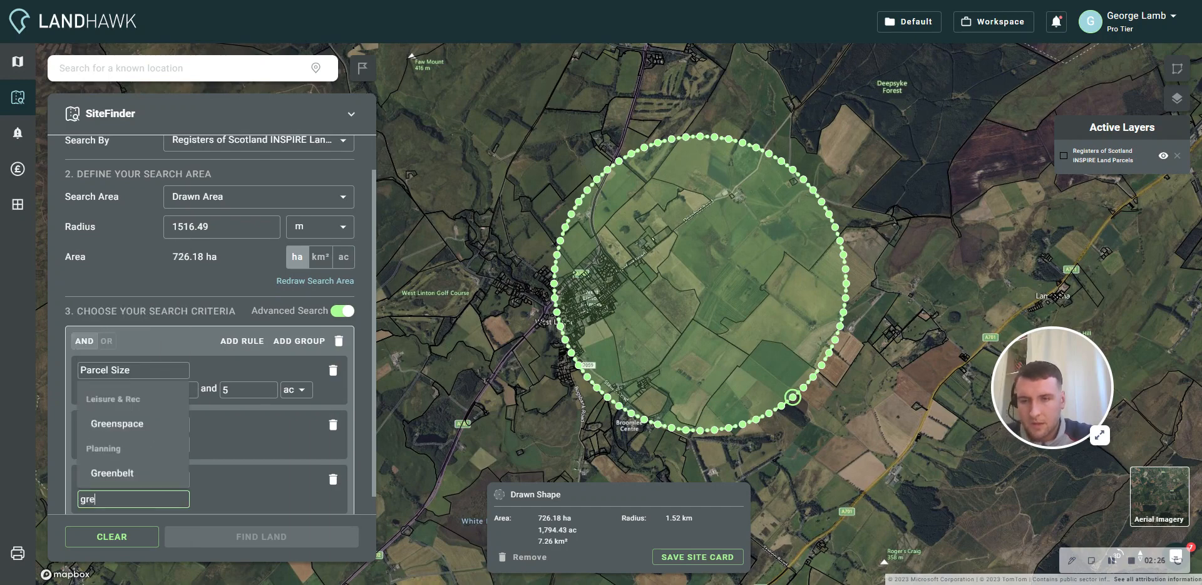
{"action": "left_click", "coordinate": [125, 479]}
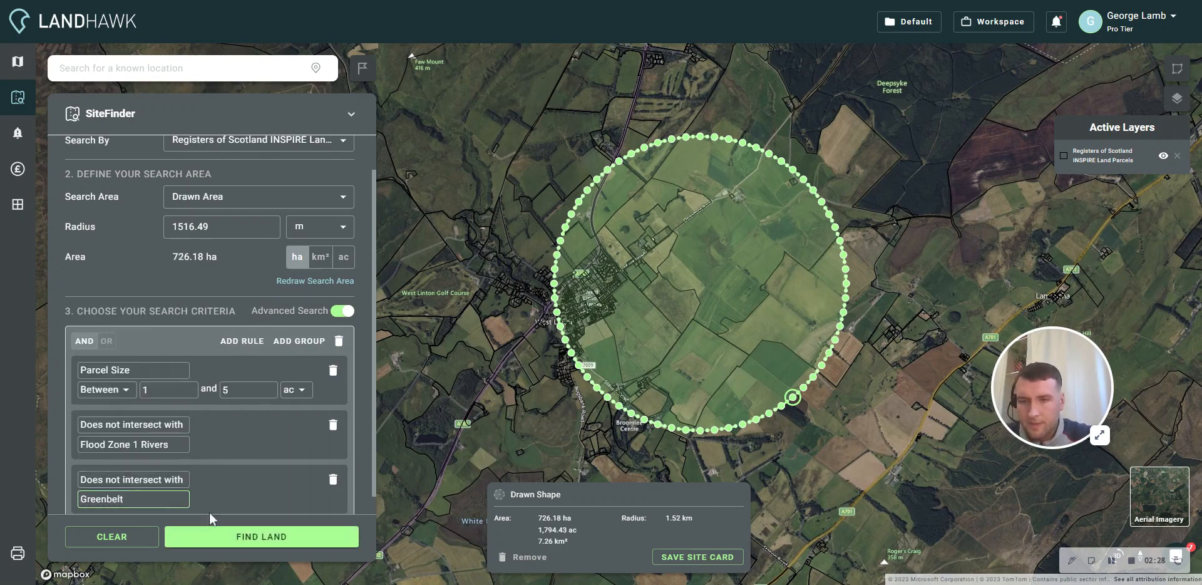
{"action": "left_click", "coordinate": [233, 537]}
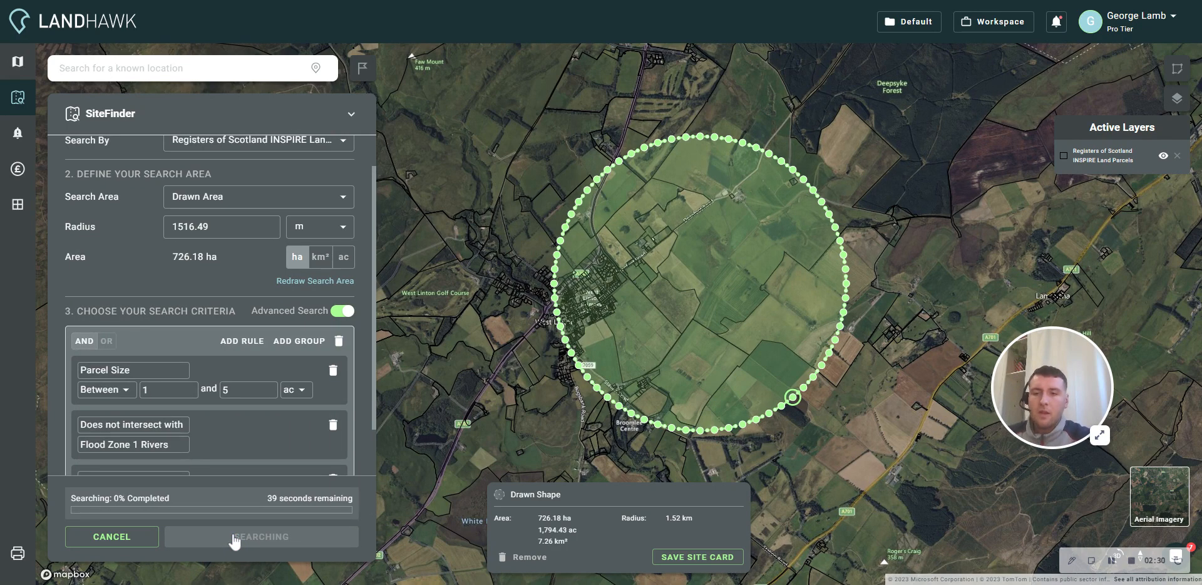
{"action": "scroll", "coordinate": [233, 425], "scroll_direction": "down", "scroll_amount": 1}
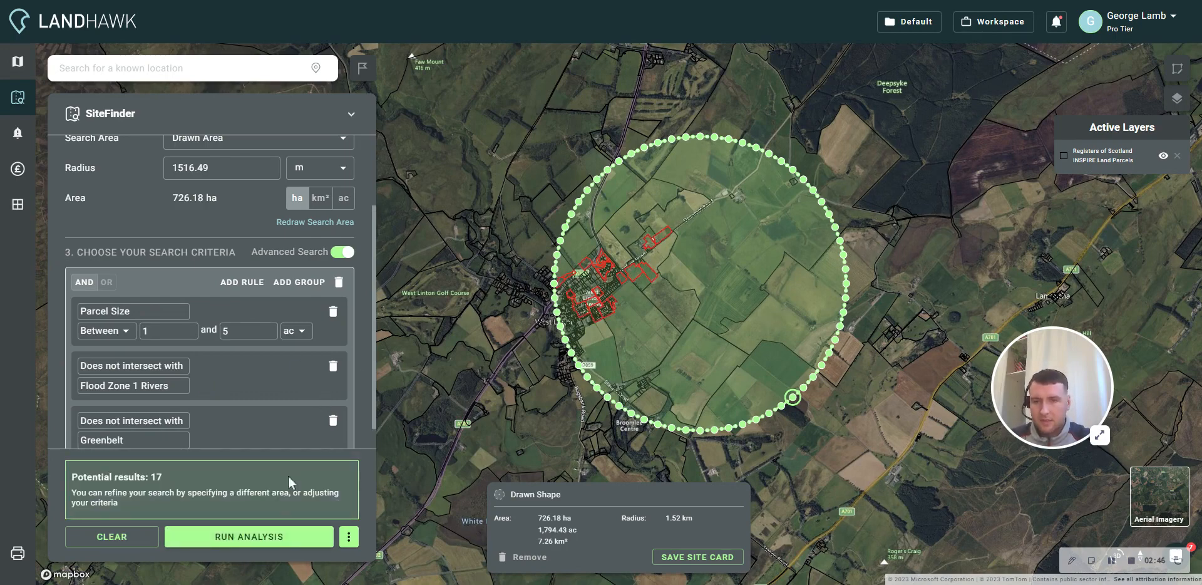
- Run the analysis on the found parcels with the Solar (Scotland) profile
{"action": "left_click", "coordinate": [348, 537]}
{"action": "left_click", "coordinate": [272, 536]}
{"action": "left_click", "coordinate": [272, 538]}
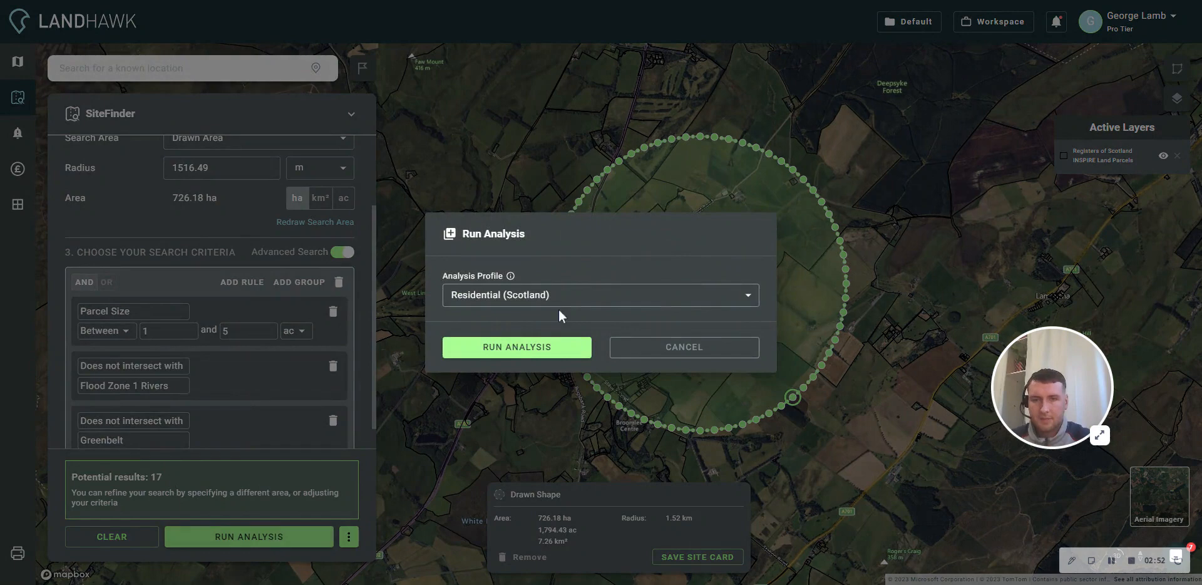
{"action": "left_click", "coordinate": [491, 297]}
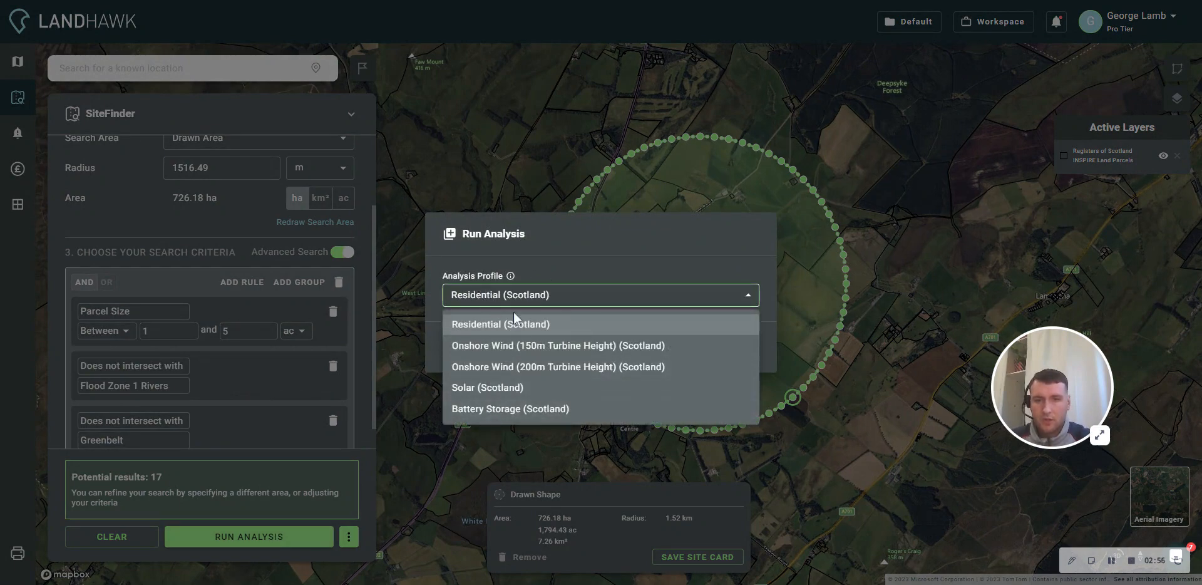
{"action": "left_click", "coordinate": [506, 392]}
{"action": "left_click", "coordinate": [533, 350]}
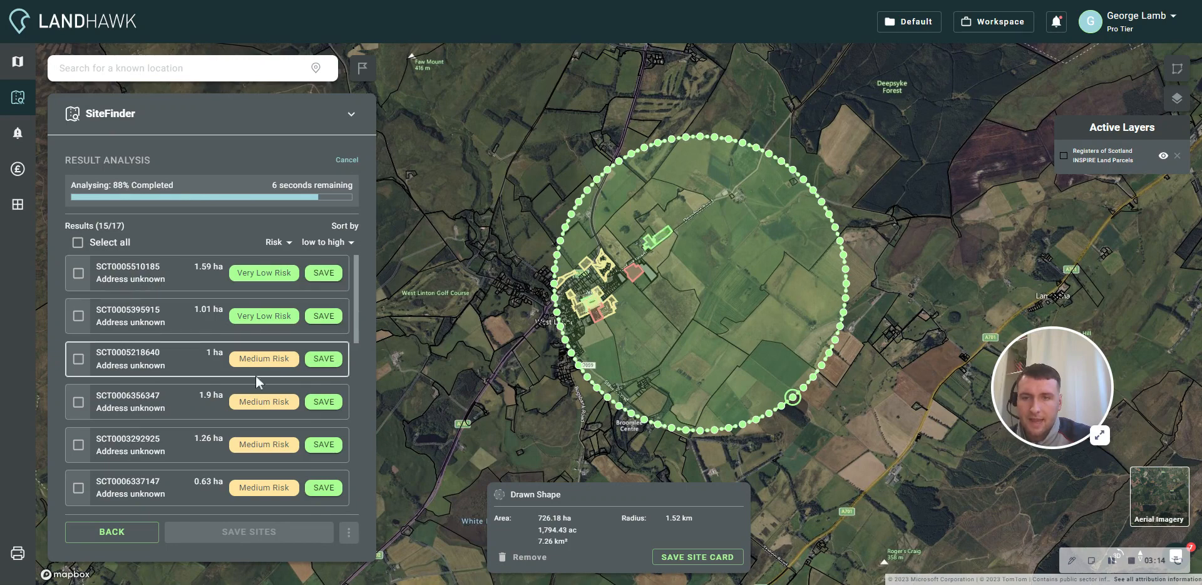
- Select all the analysed parcels and save them as sites
{"action": "mouse_move", "coordinate": [262, 365]}
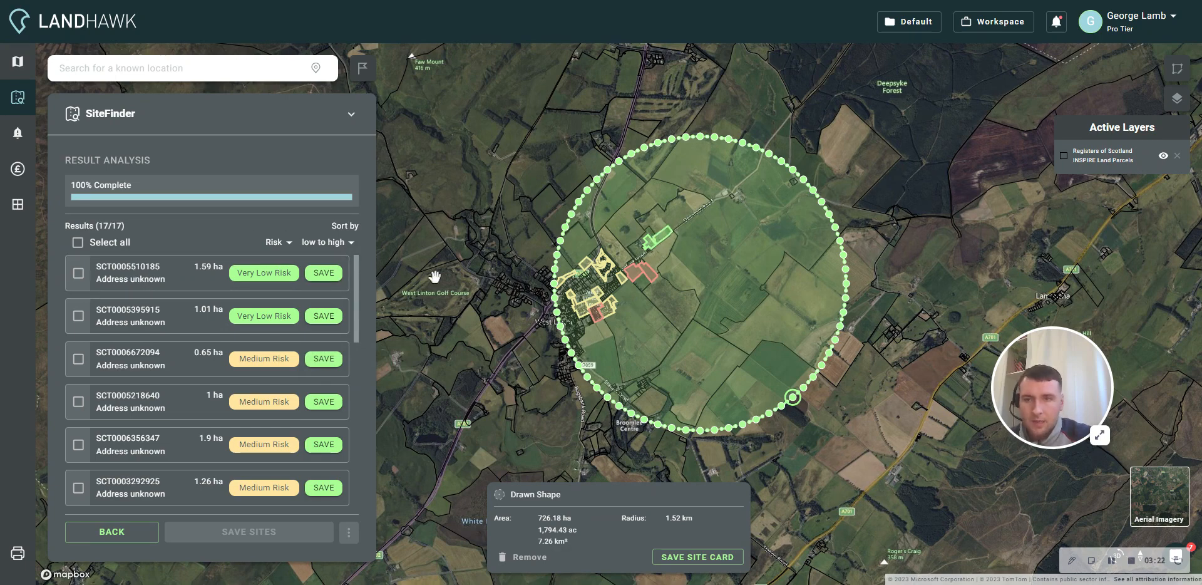
{"action": "left_click", "coordinate": [77, 243]}
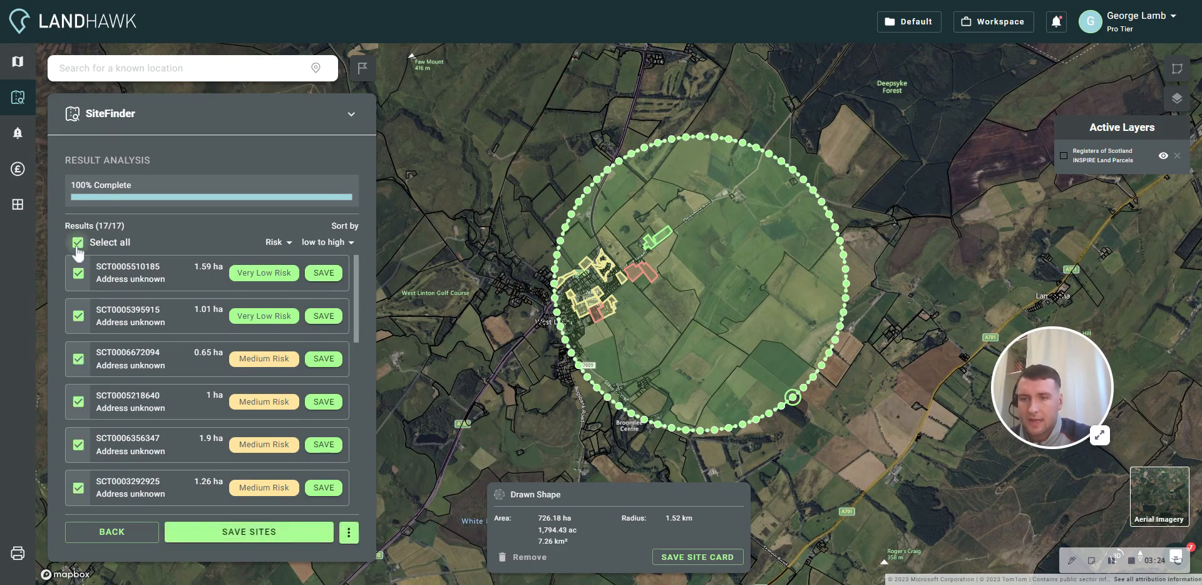
{"action": "left_click", "coordinate": [266, 539]}
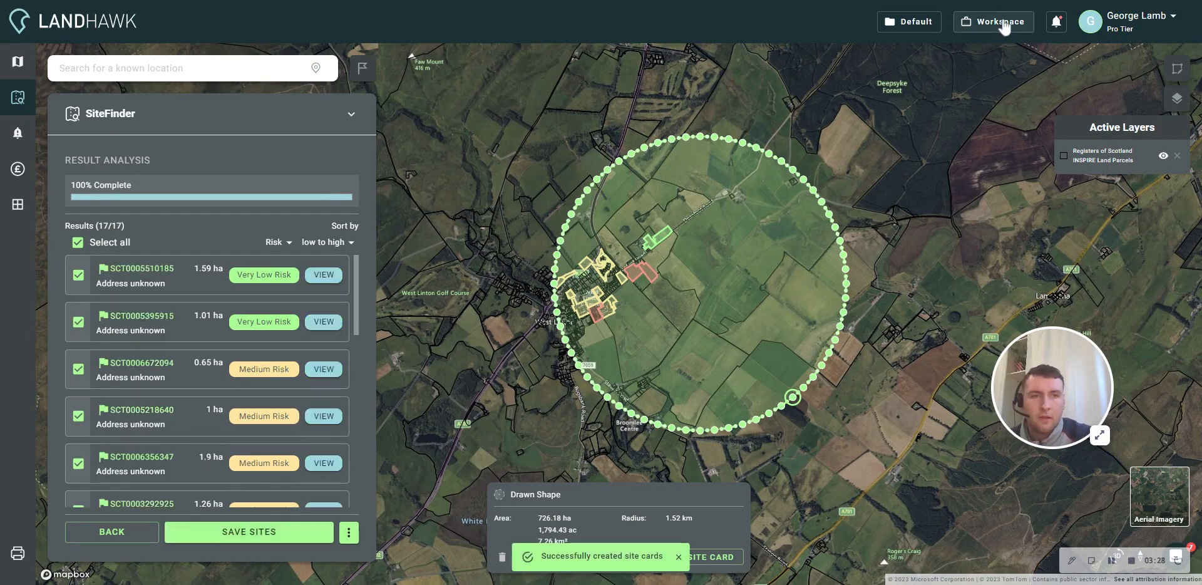
- Open the first saved site in the workspace and review its overview, developer insight and constraint sections
{"action": "left_click", "coordinate": [1002, 25]}
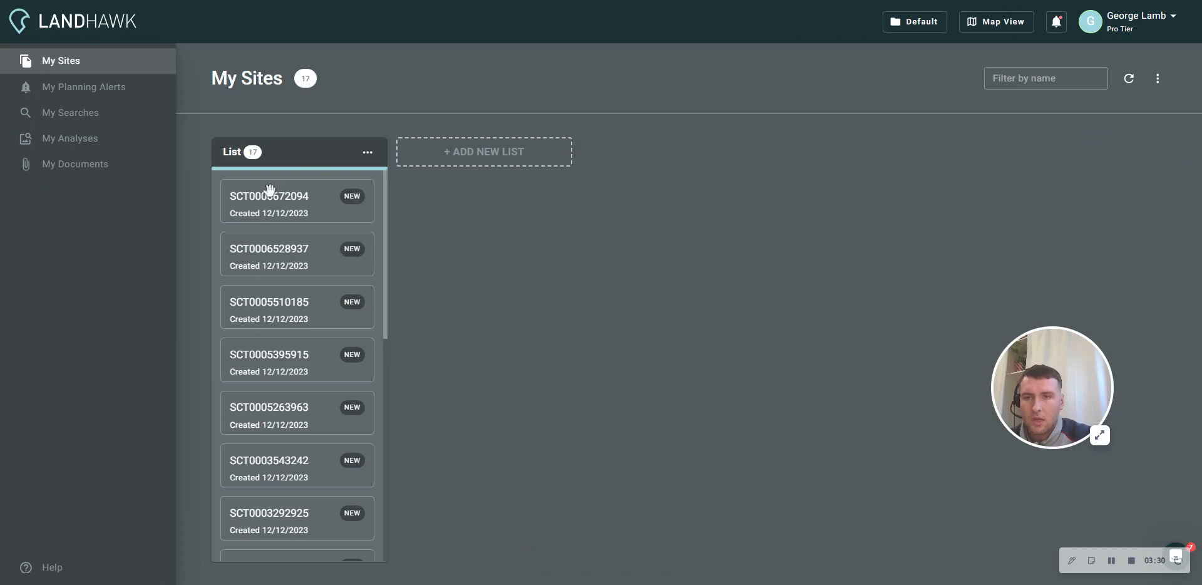
{"action": "left_click", "coordinate": [351, 196]}
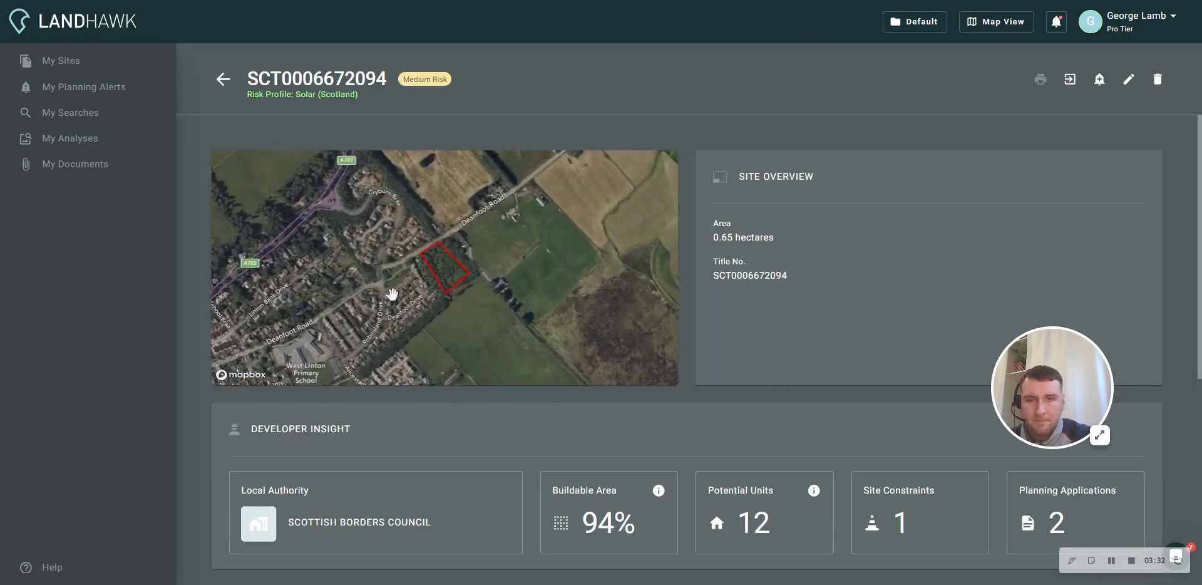
{"action": "scroll", "coordinate": [701, 393], "scroll_direction": "down", "scroll_amount": 1}
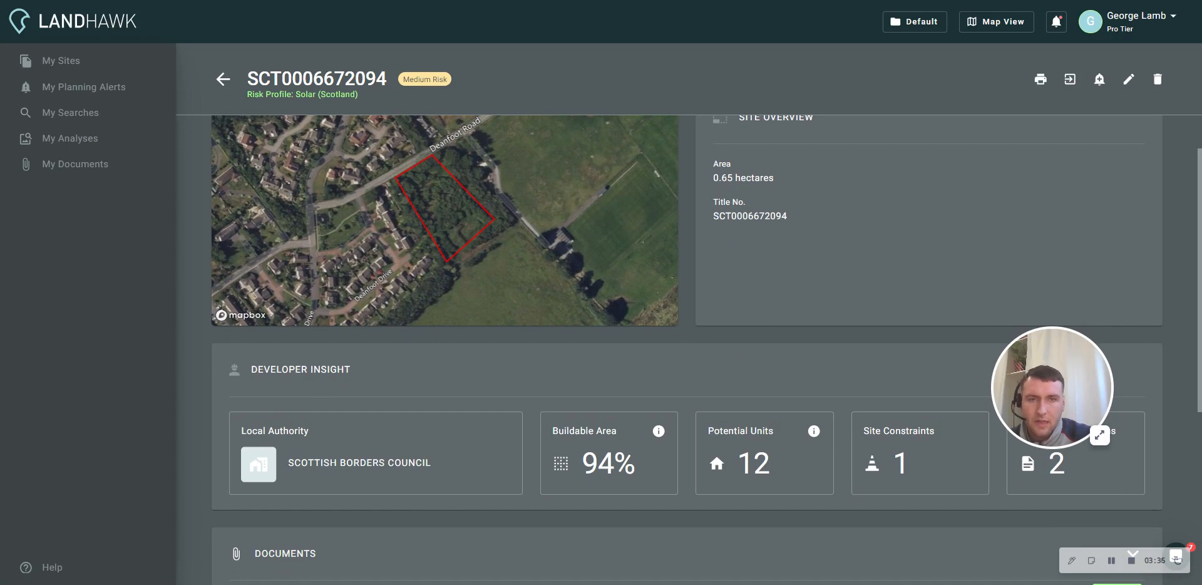
{"action": "scroll", "coordinate": [739, 365], "scroll_direction": "down", "scroll_amount": 5}
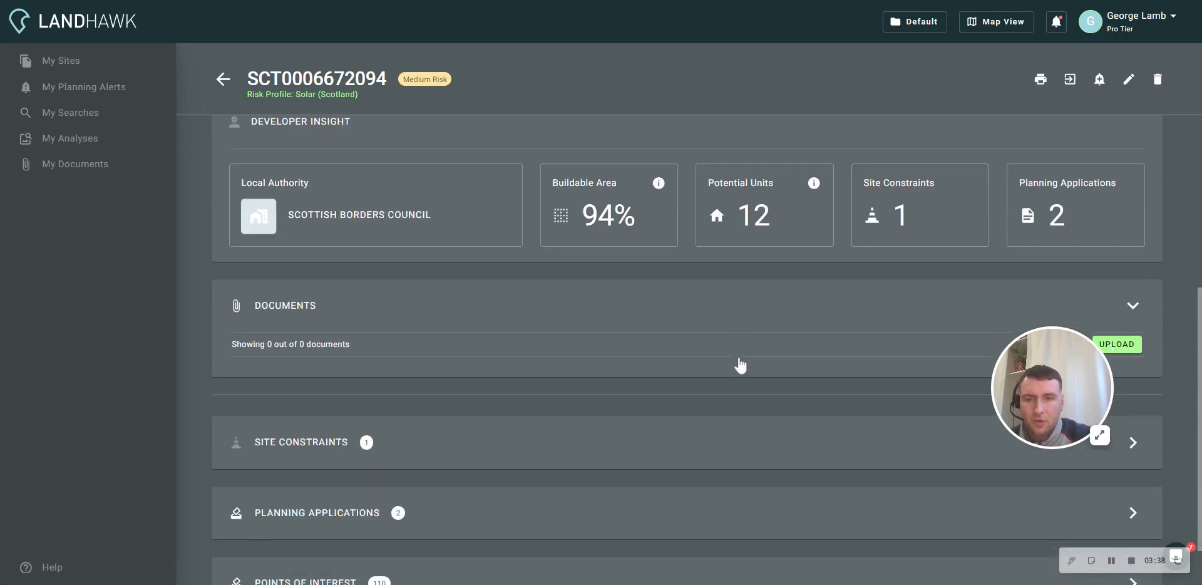
{"action": "scroll", "coordinate": [824, 263], "scroll_direction": "up", "scroll_amount": 6}
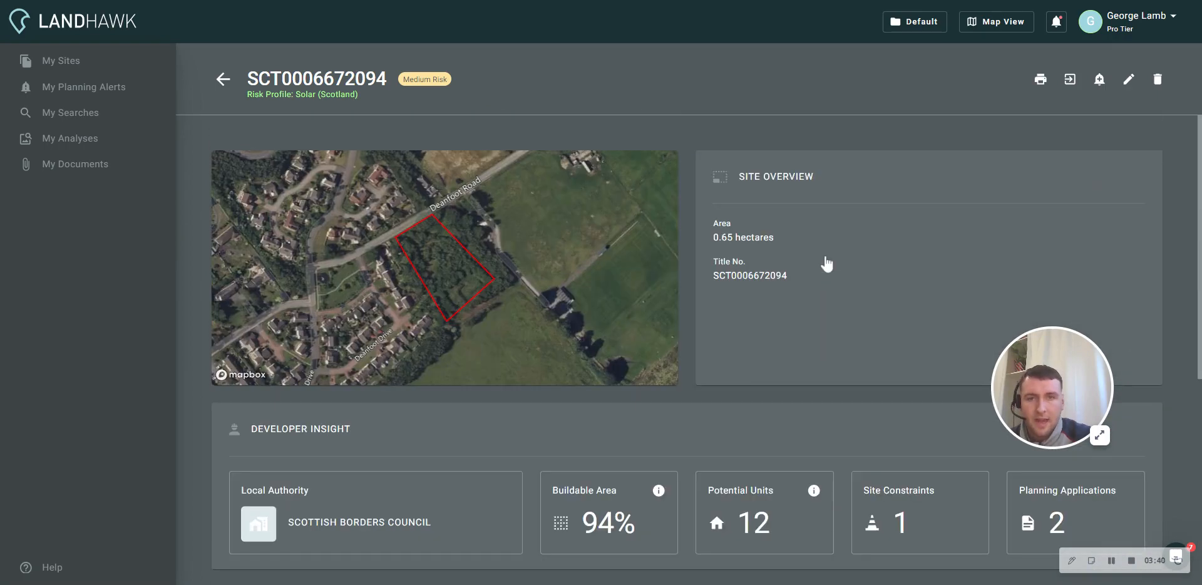
- Create the site report with the preselected sections and read through its overview and developer insight pages
{"action": "left_click", "coordinate": [1042, 81]}
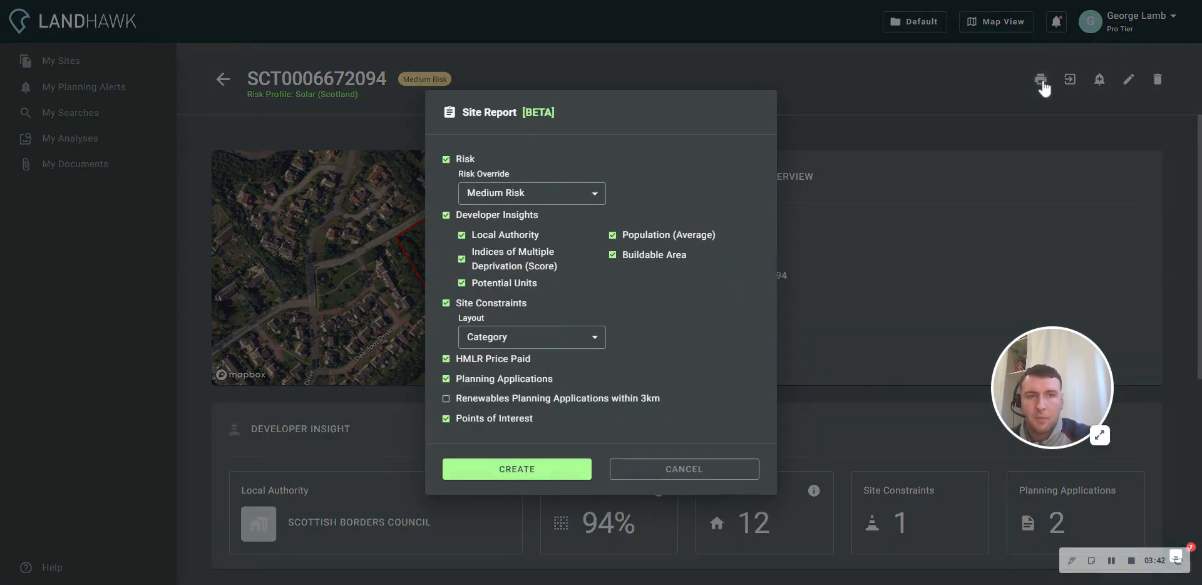
{"action": "left_click", "coordinate": [499, 476]}
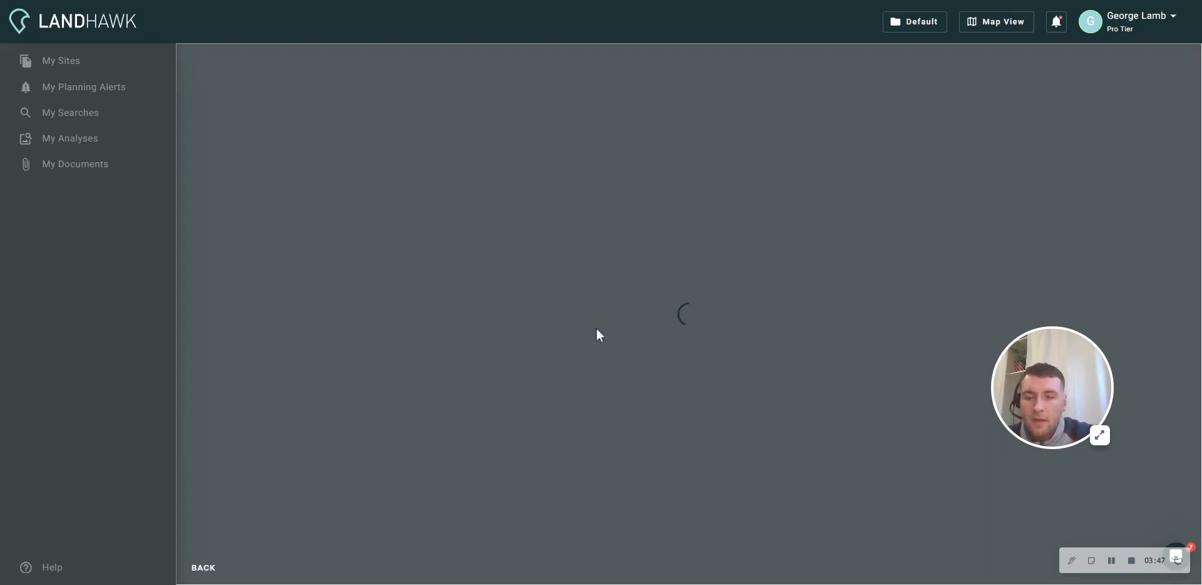
{"action": "scroll", "coordinate": [597, 328], "scroll_direction": "down", "scroll_amount": 10}
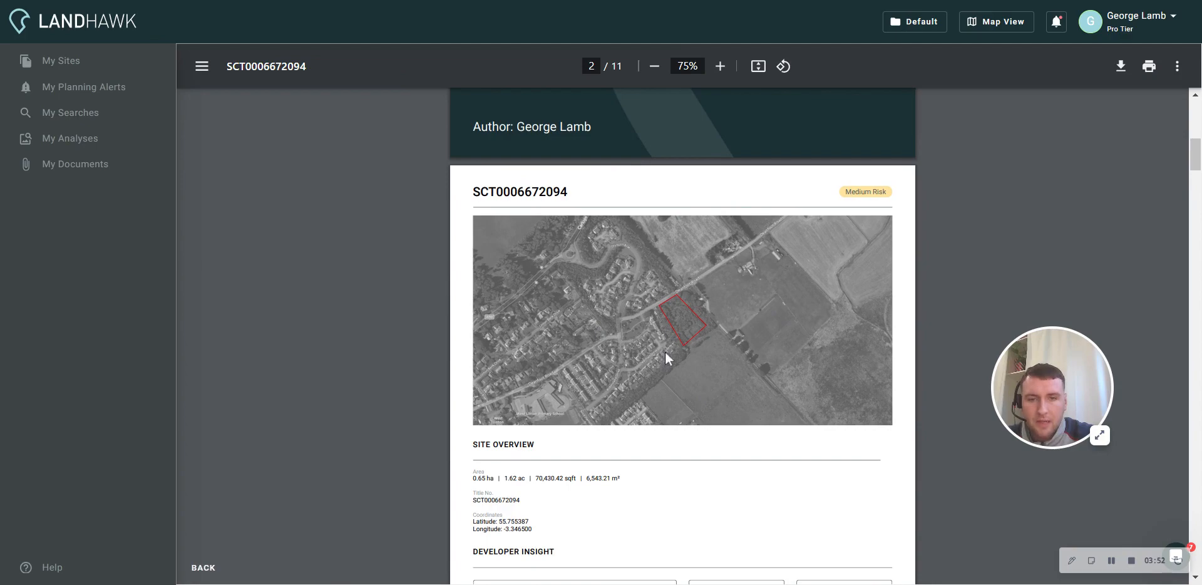
{"action": "scroll", "coordinate": [665, 354], "scroll_direction": "down", "scroll_amount": 3}
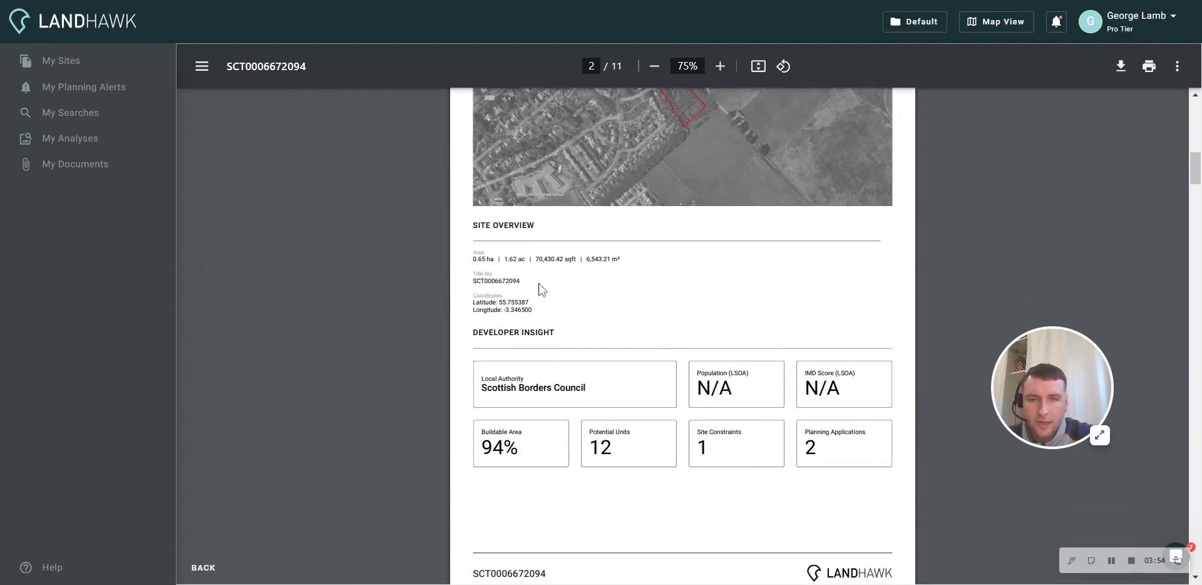
{"action": "scroll", "coordinate": [612, 417], "scroll_direction": "down", "scroll_amount": 9}
{"action": "scroll", "coordinate": [610, 415], "scroll_direction": "up", "scroll_amount": 14}
{"action": "scroll", "coordinate": [608, 413], "scroll_direction": "up", "scroll_amount": 7}
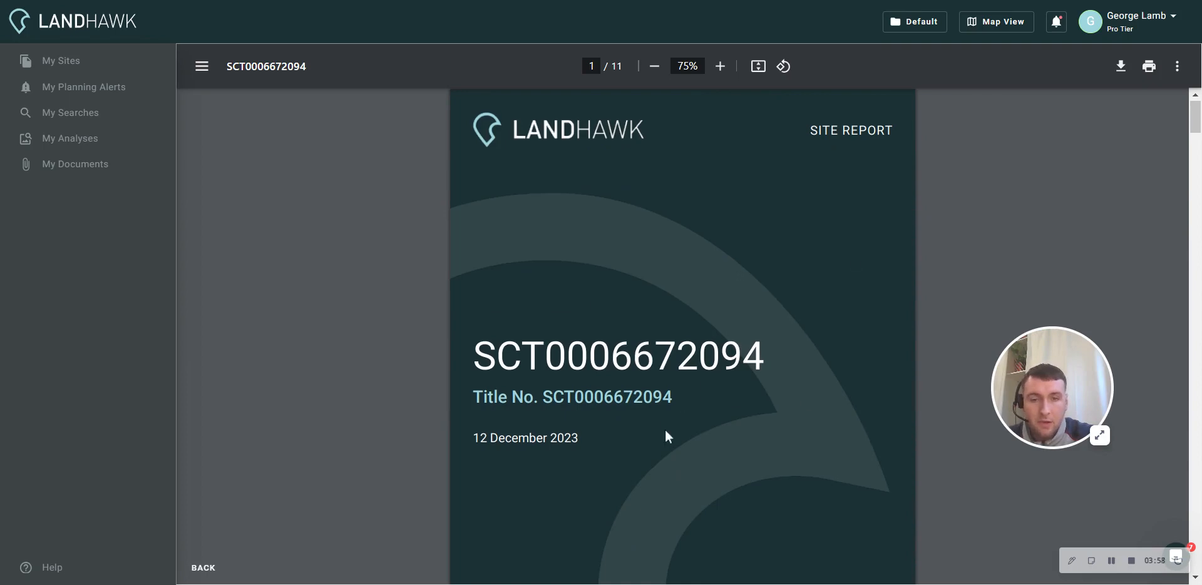